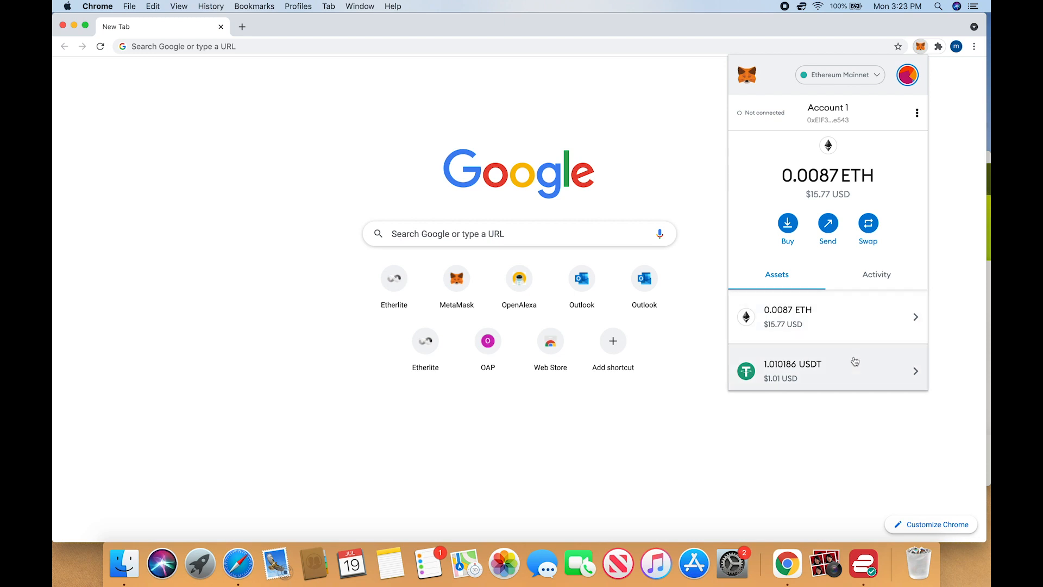
# Switch the MetaMask wallet from Ethereum Mainnet to the EtherLite Main Network
pyautogui.click(877, 82)
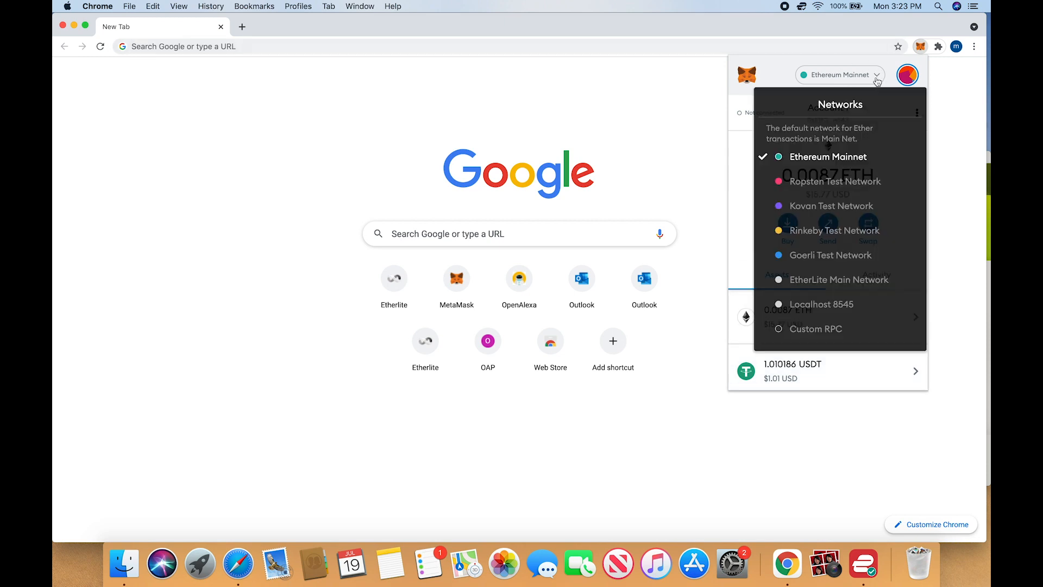
pyautogui.click(826, 284)
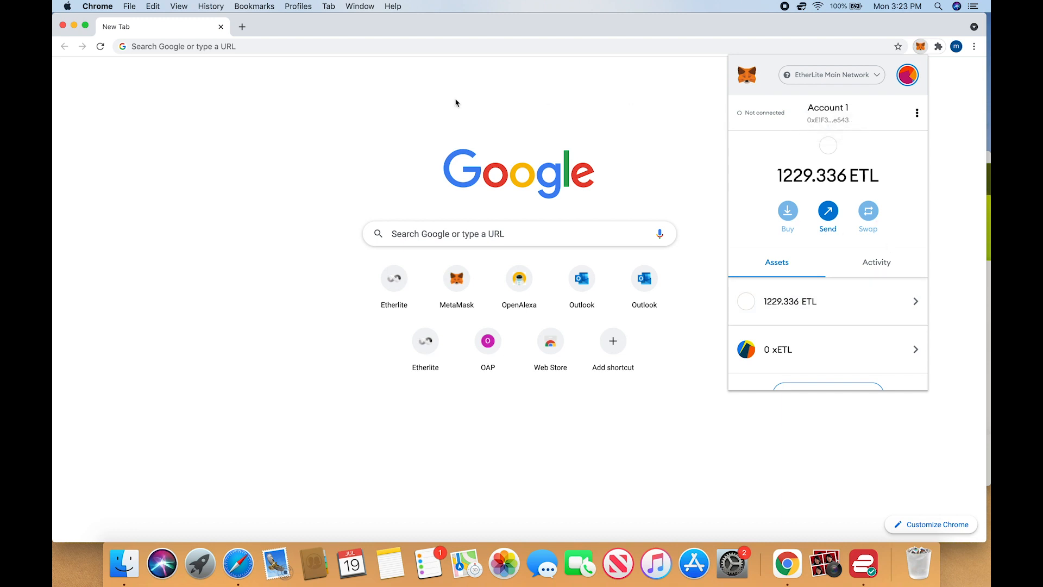
# Open the EtherLite staking site at staking.etherlite.org
pyautogui.click(243, 48)
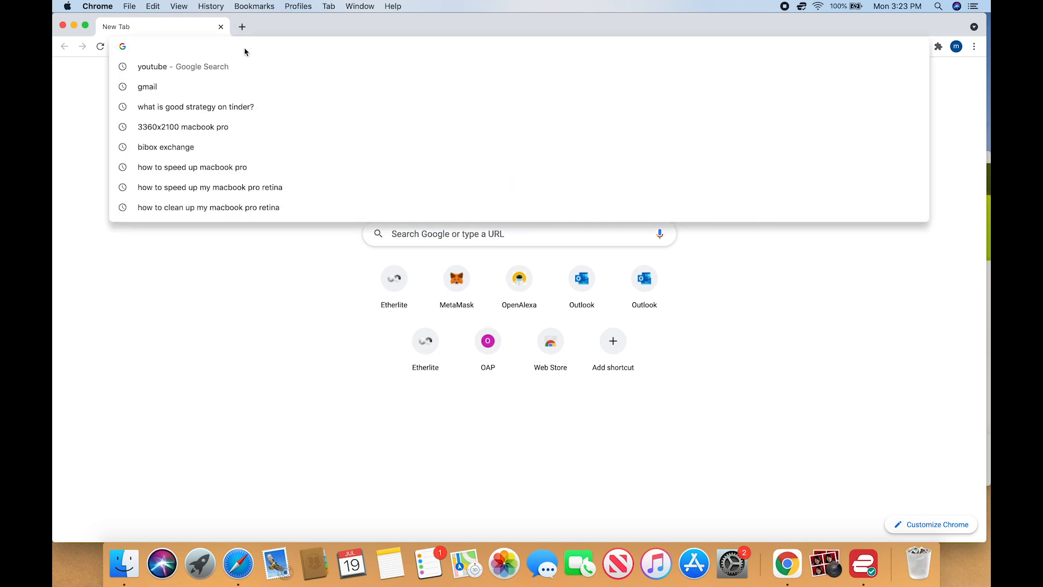
pyautogui.write('staki')
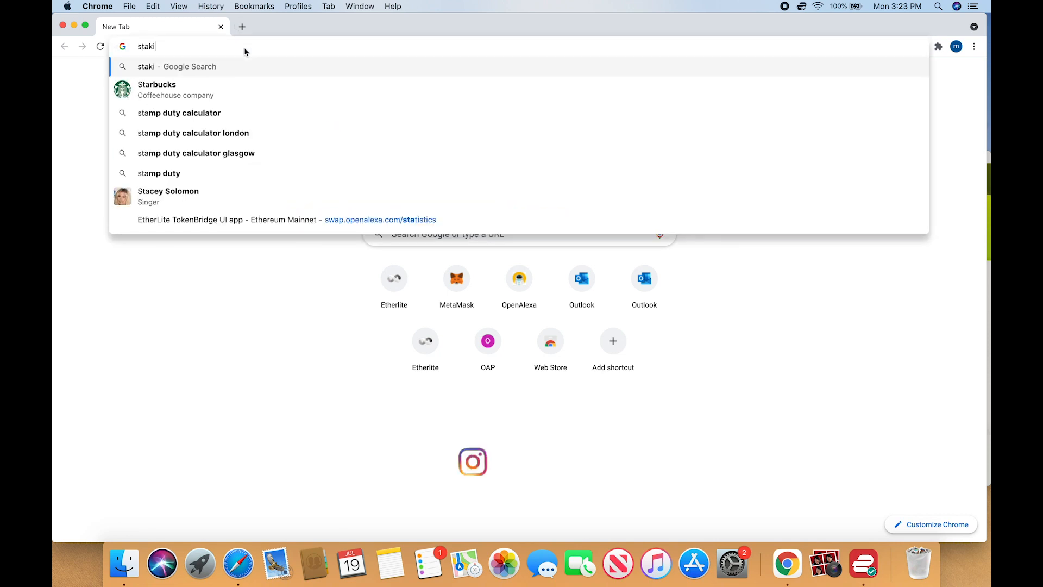
pyautogui.write('ng.eth')
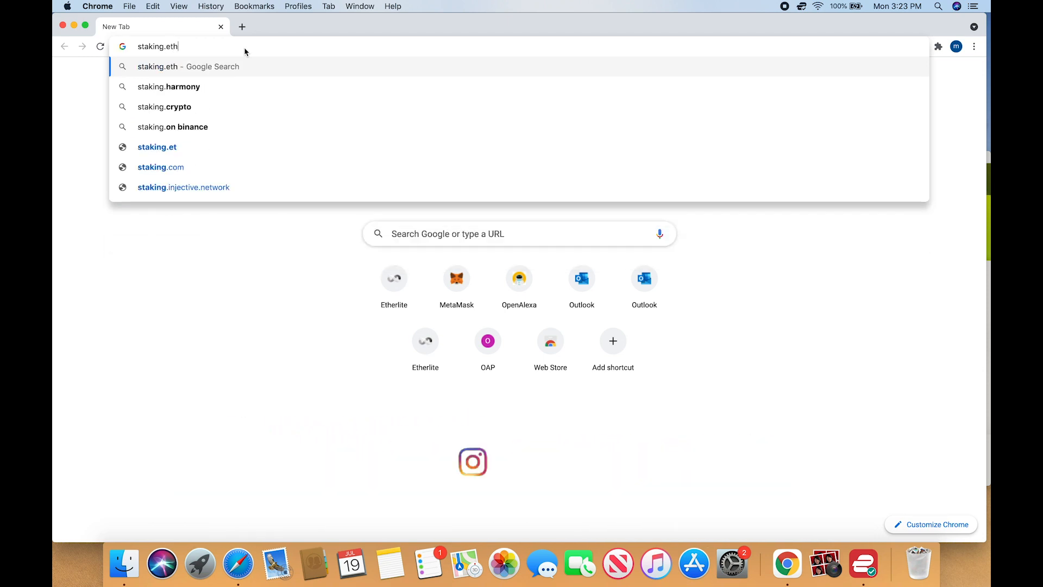
pyautogui.write('erlite.')
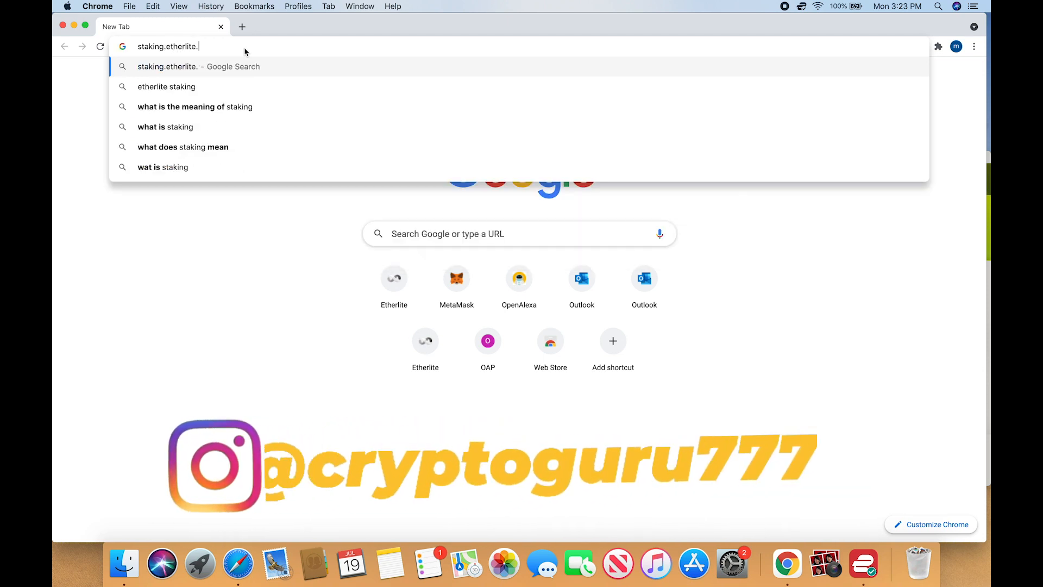
pyautogui.write('org')
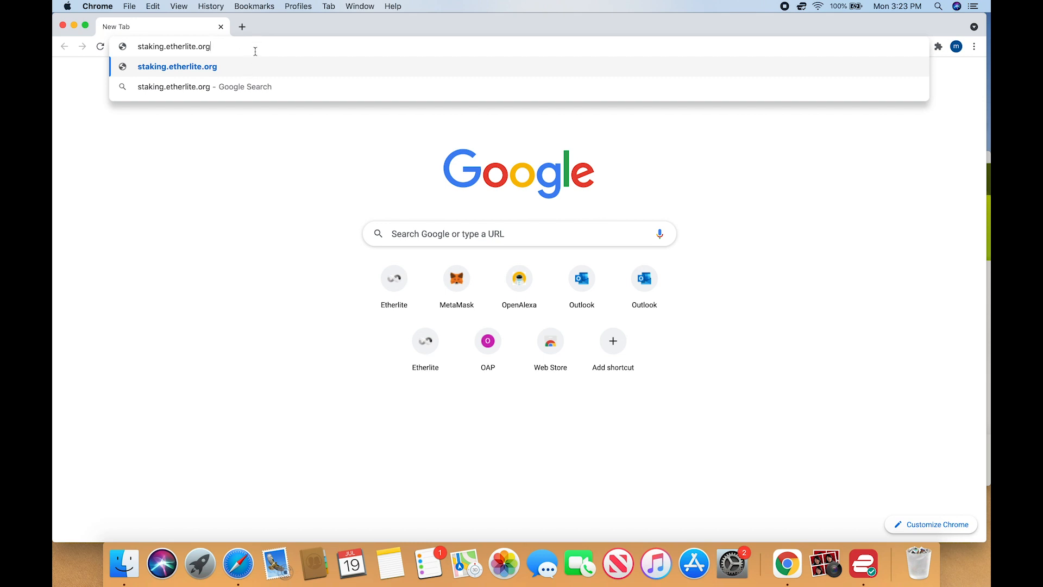
pyautogui.press('Return')
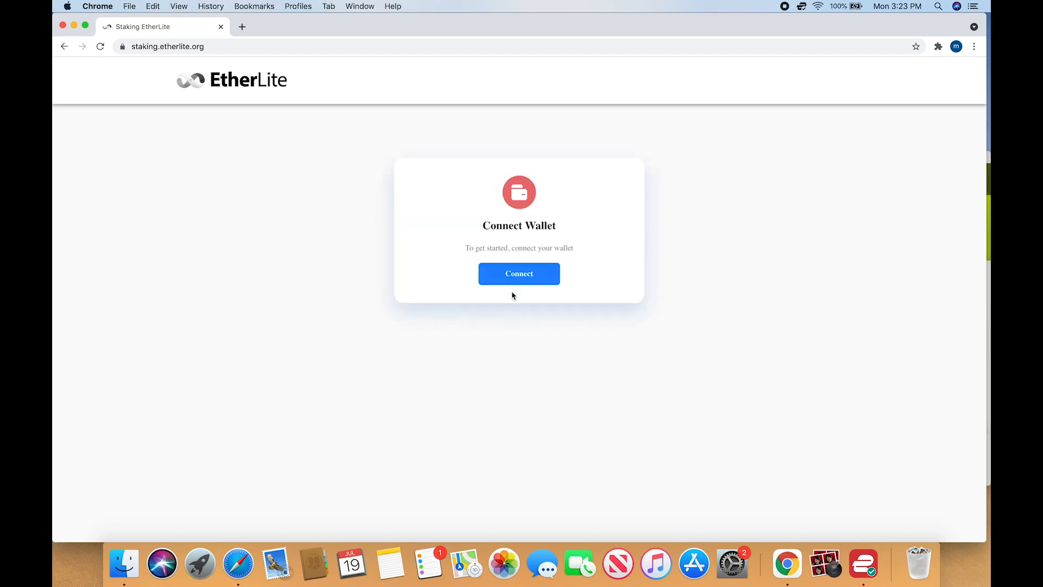
# Connect MetaMask Account 1 to the staking site and allow it to view the account address
pyautogui.click(530, 281)
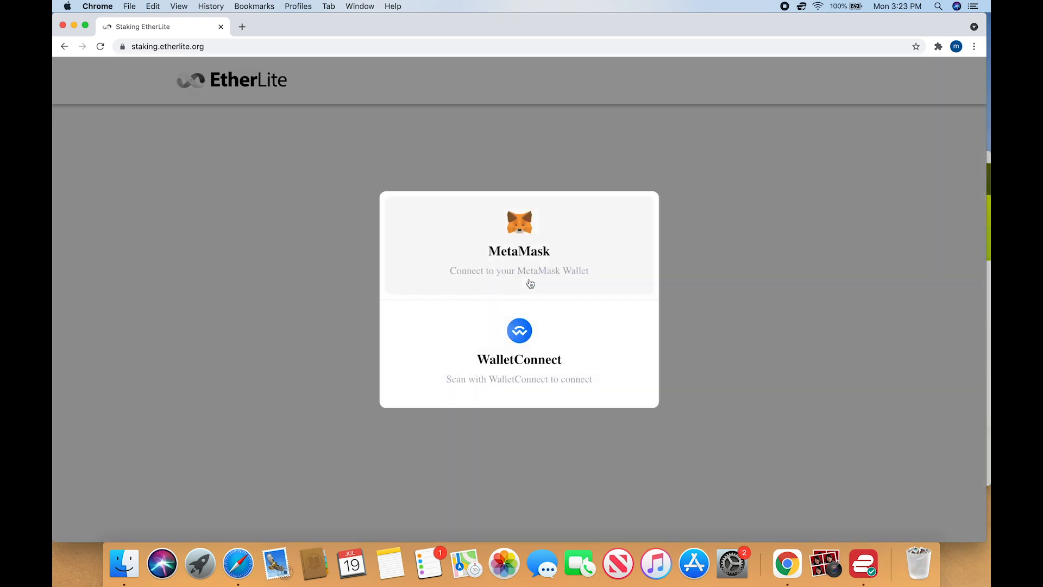
pyautogui.click(550, 224)
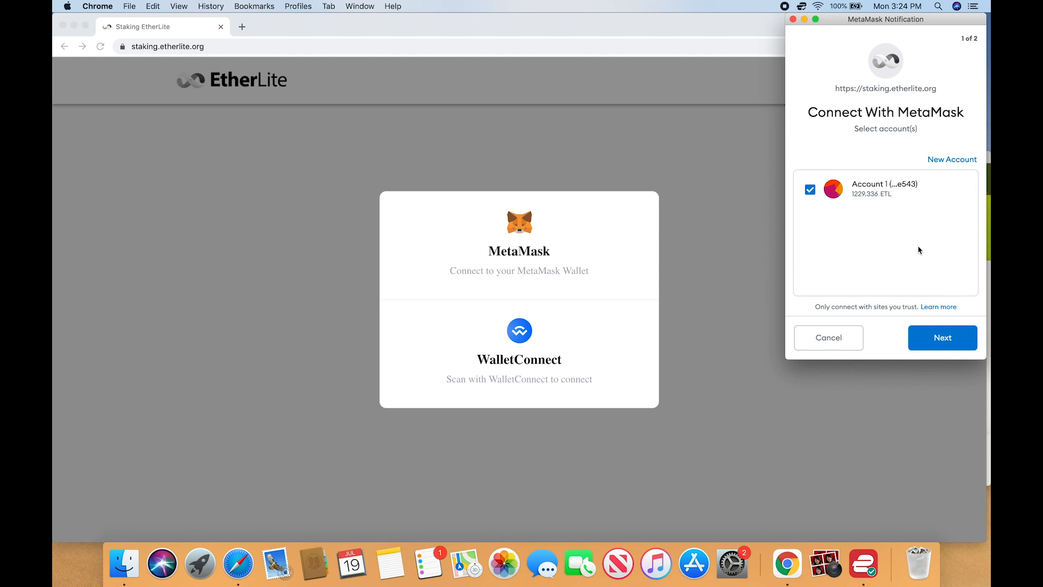
pyautogui.click(938, 344)
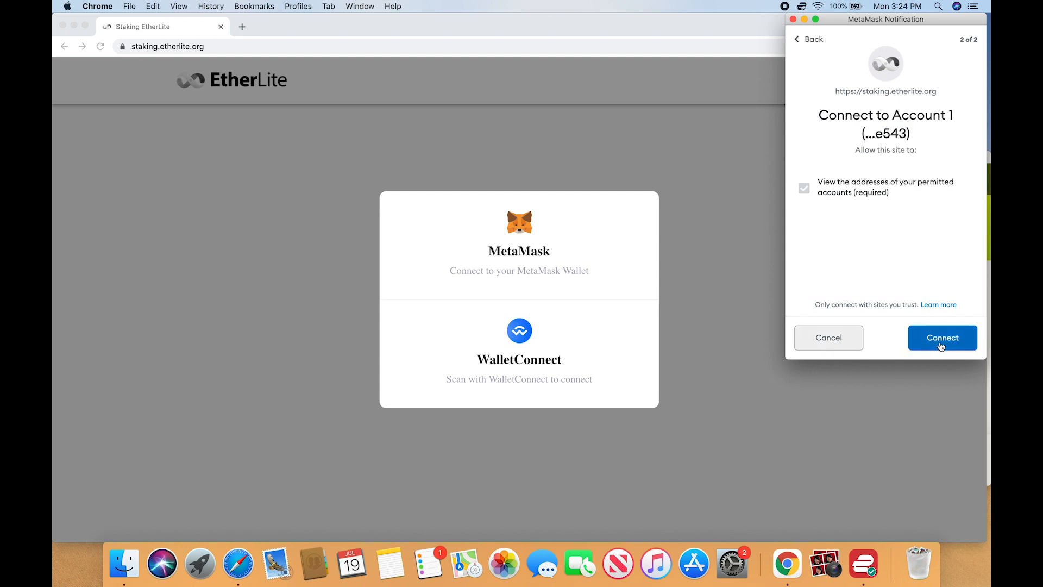
pyautogui.click(941, 346)
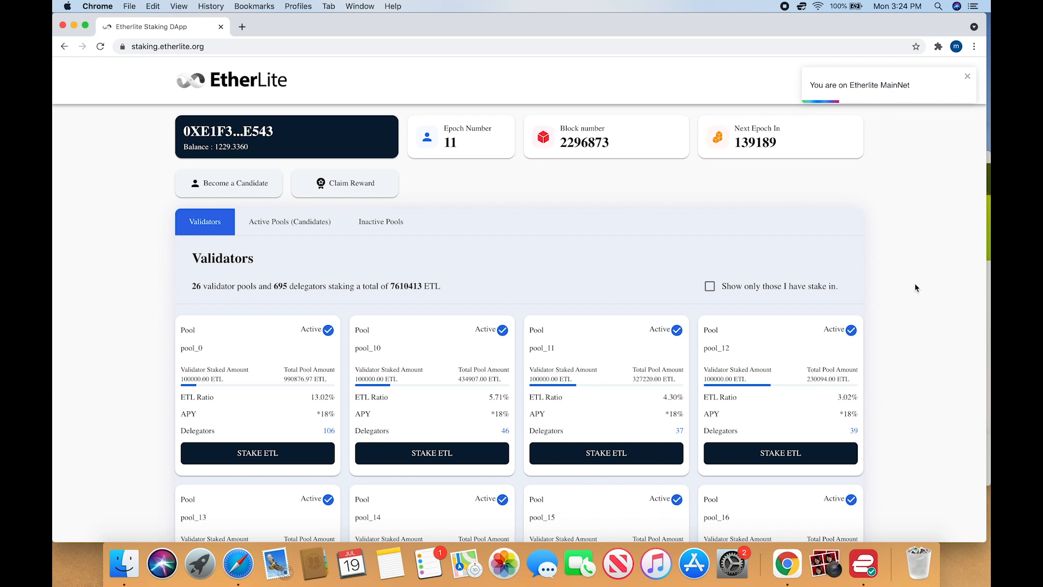
# Look through all validator pools and compare their total pool amounts, ETL ratios, APY and delegators
pyautogui.scroll(-5, 809, 237)
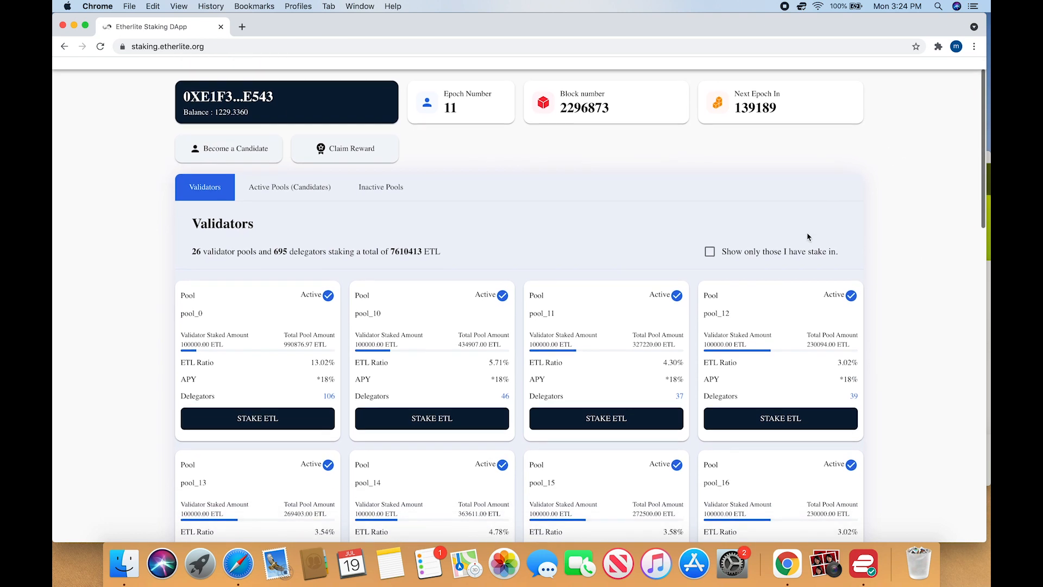
pyautogui.scroll(-3, 809, 237)
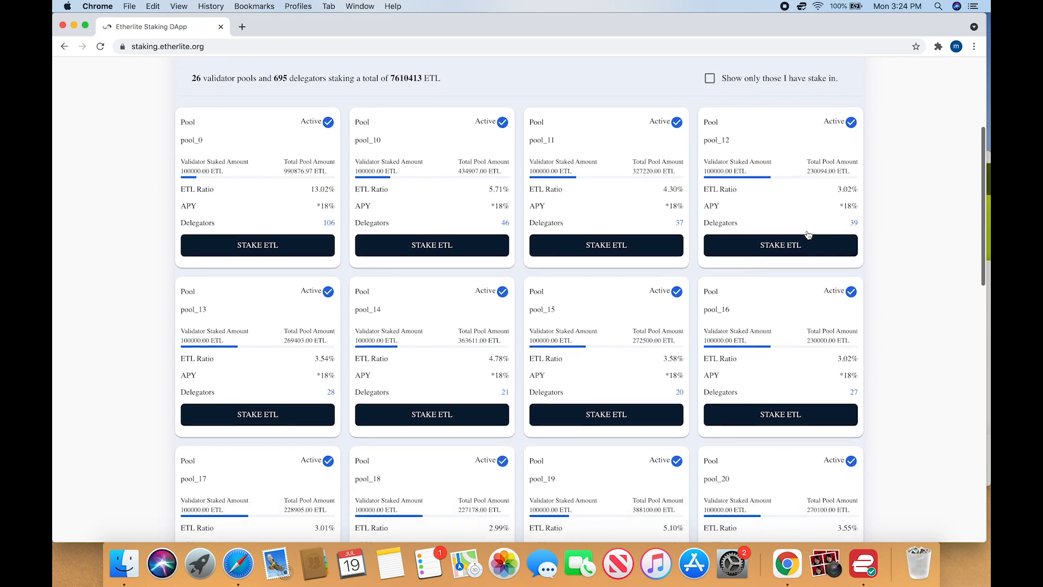
pyautogui.scroll(-7, 808, 234)
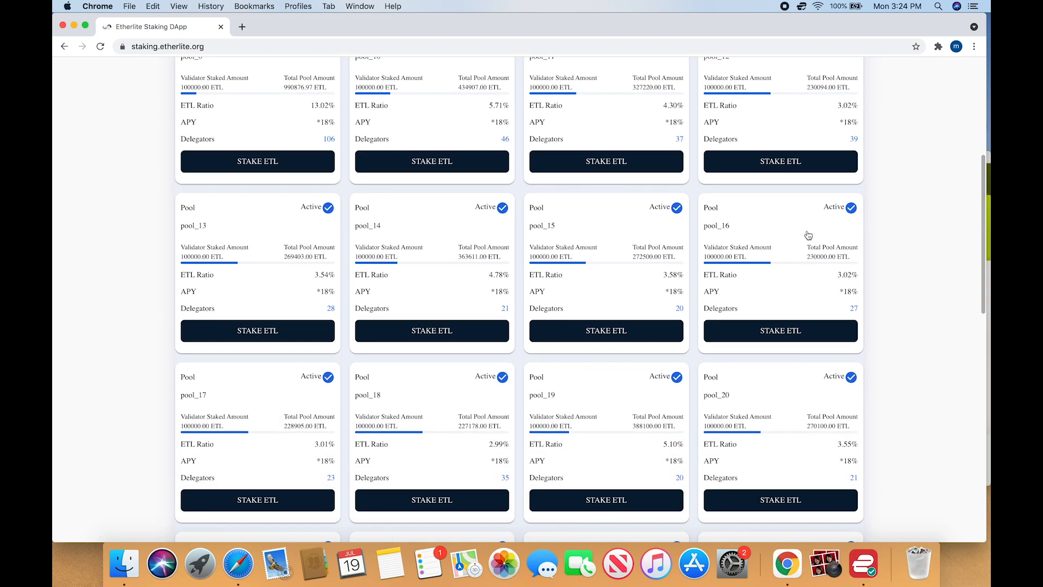
pyautogui.scroll(-13, 809, 235)
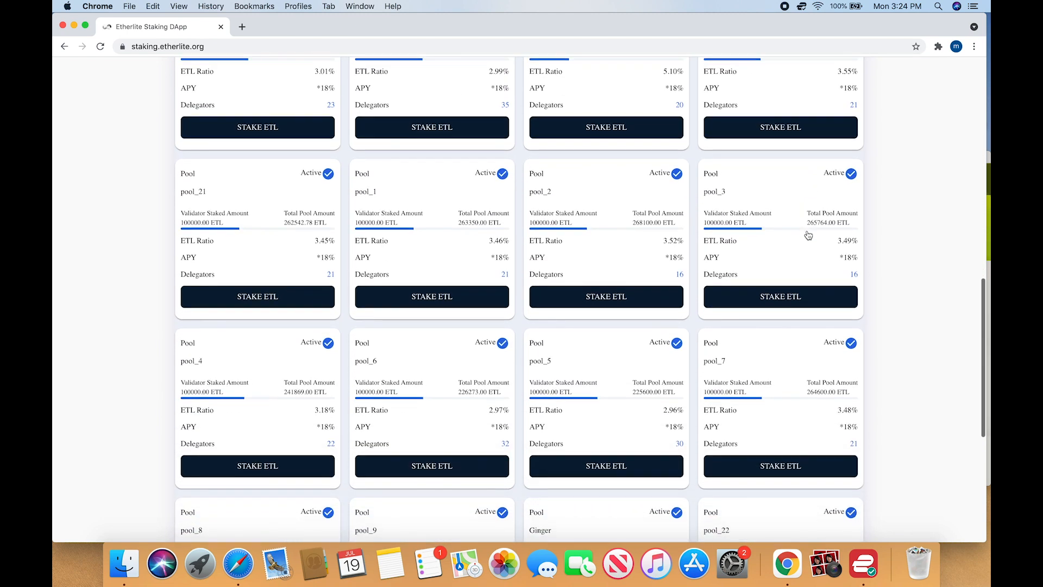
pyautogui.scroll(-4, 808, 234)
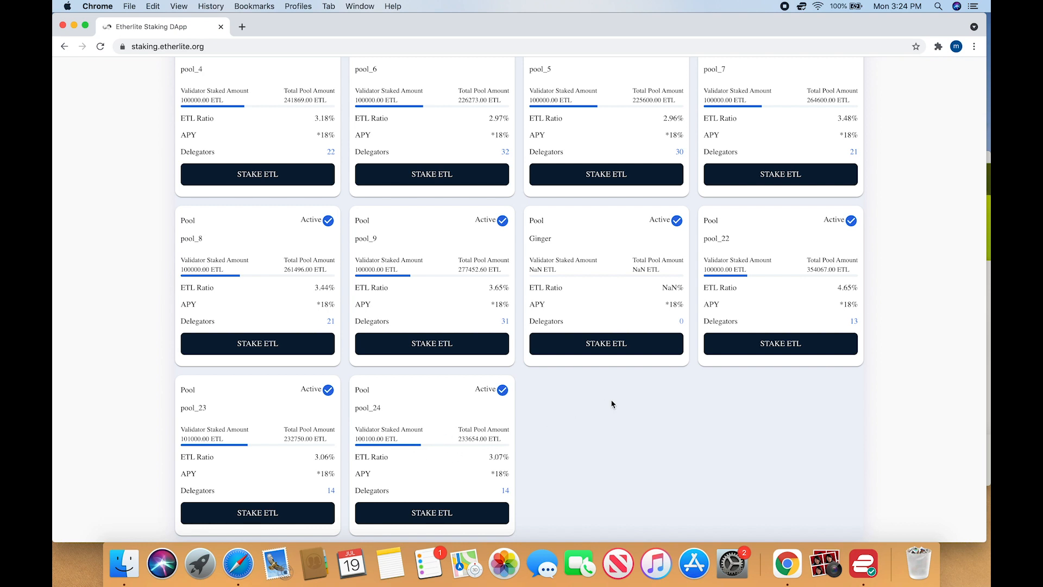
pyautogui.scroll(5, 612, 405)
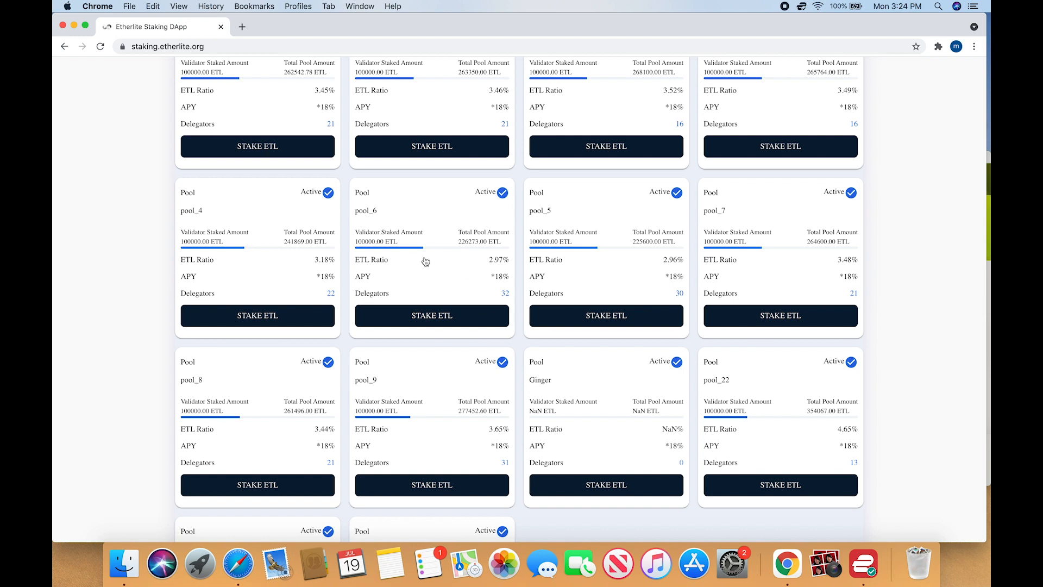
pyautogui.scroll(10, 426, 261)
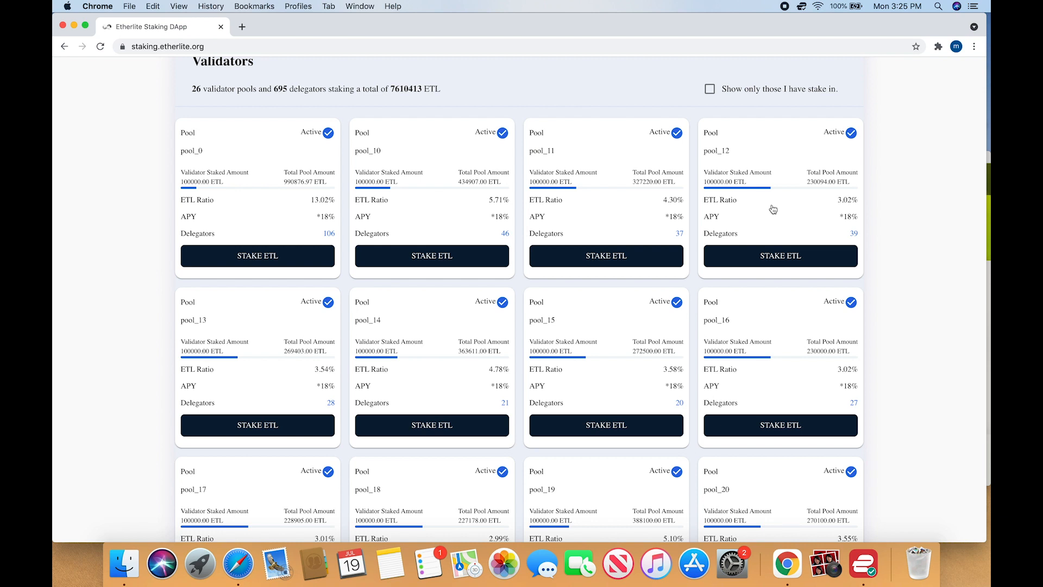
# Try placing a stake of 1229 ETL in pool_12, then reject the transaction in MetaMask
pyautogui.click(777, 262)
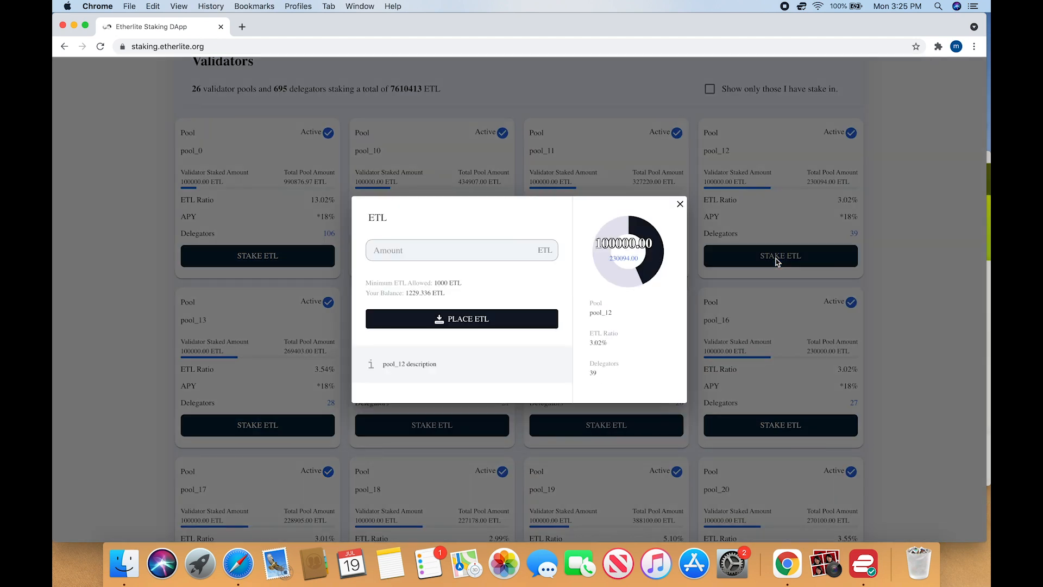
pyautogui.click(423, 249)
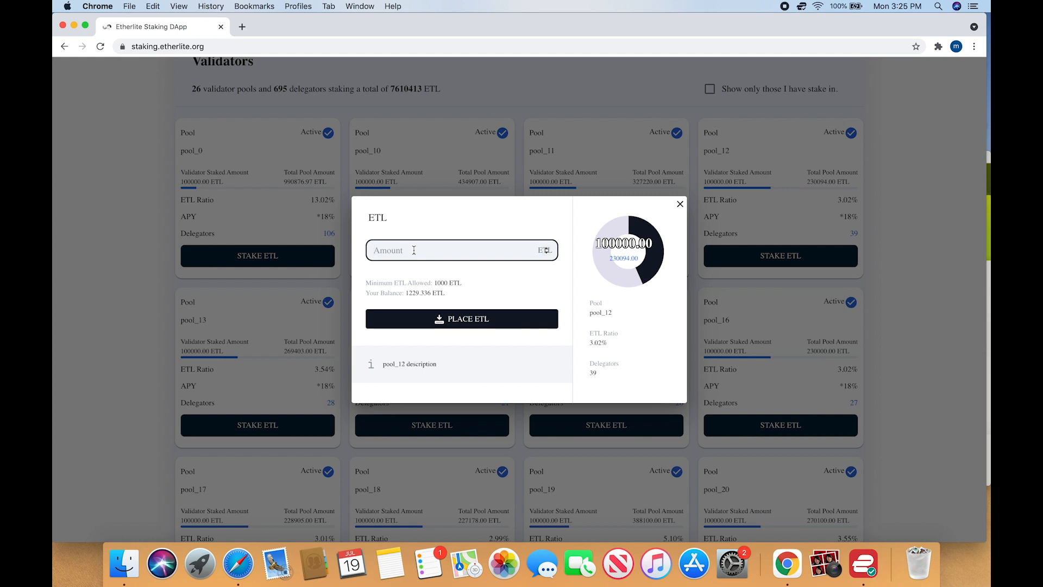
pyautogui.write('1229')
pyautogui.click(466, 319)
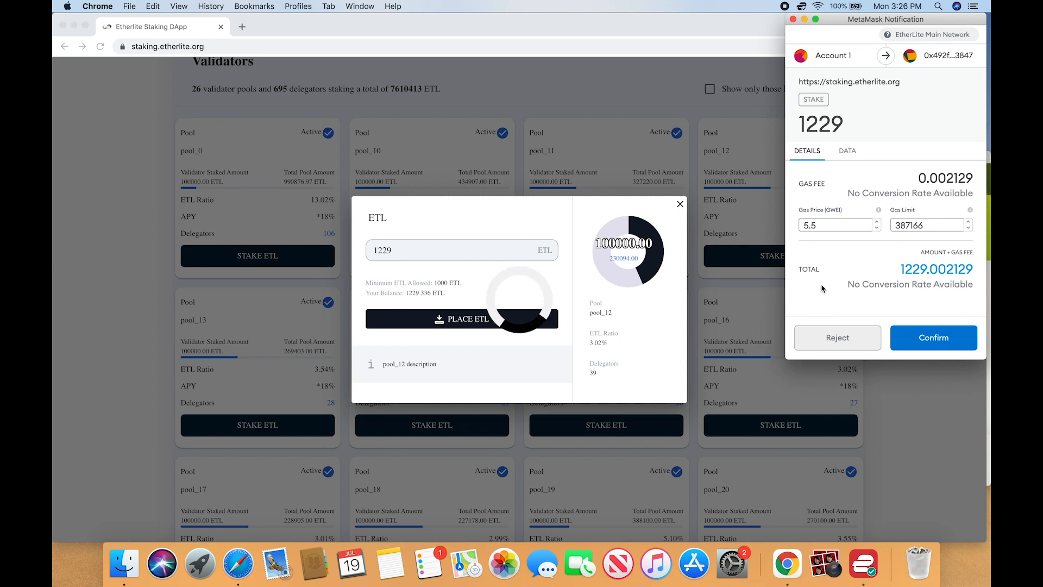
pyautogui.click(817, 343)
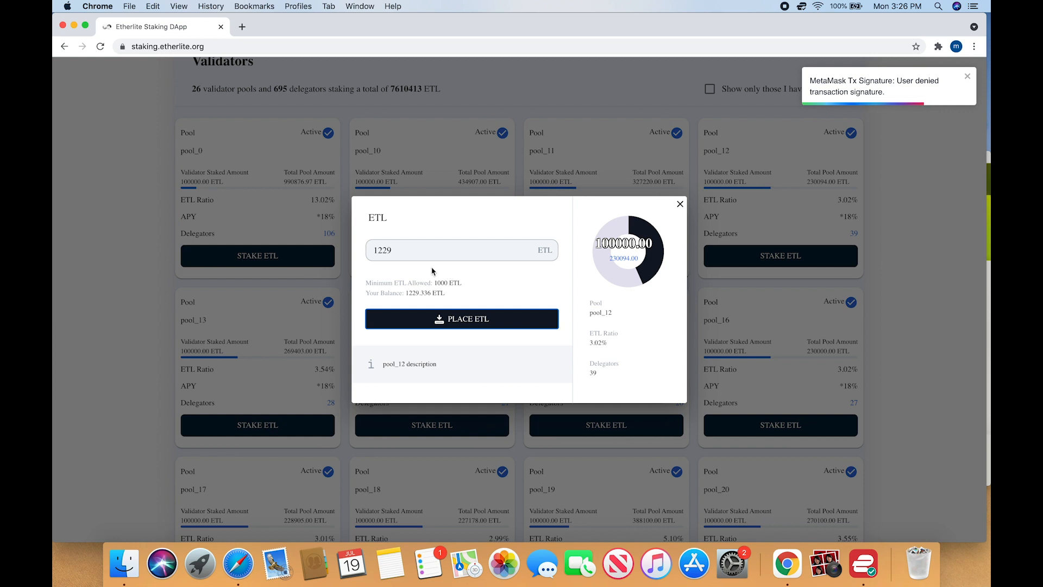
# Set the pool_12 stake amount to 1227 ETL, place it and confirm the transaction in MetaMask
pyautogui.click(401, 254)
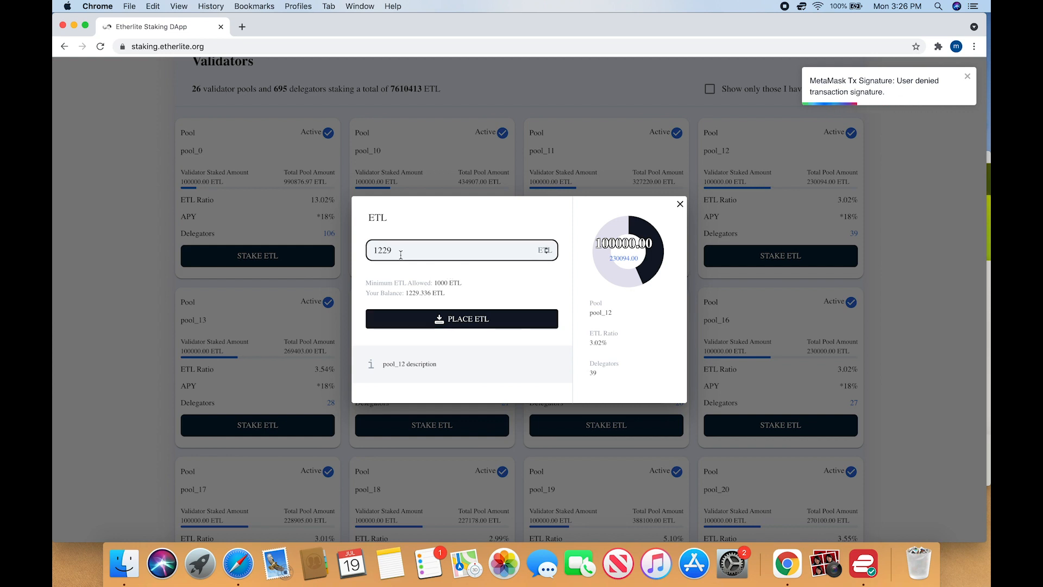
pyautogui.click(439, 323)
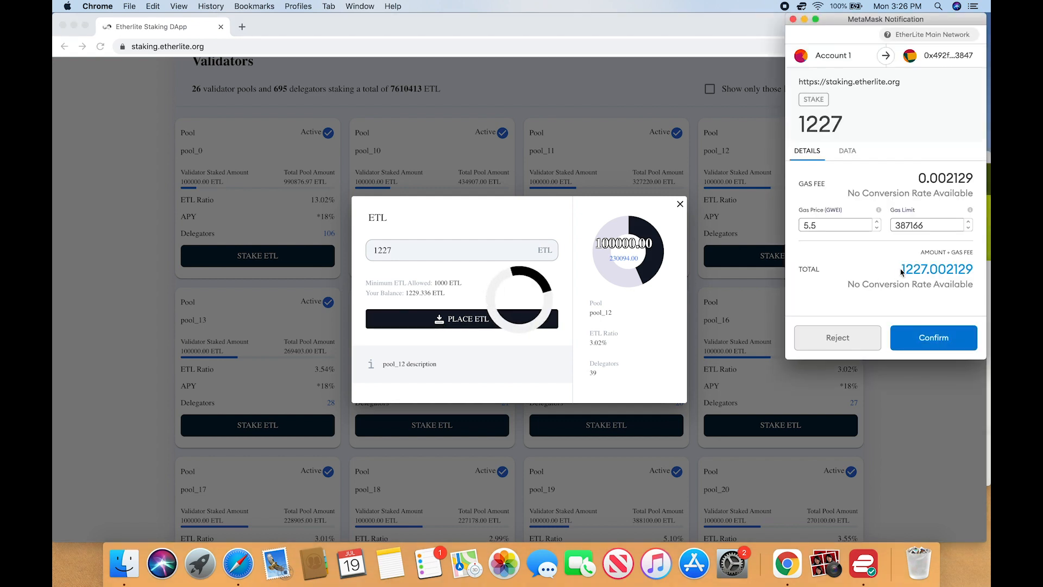
pyautogui.click(926, 342)
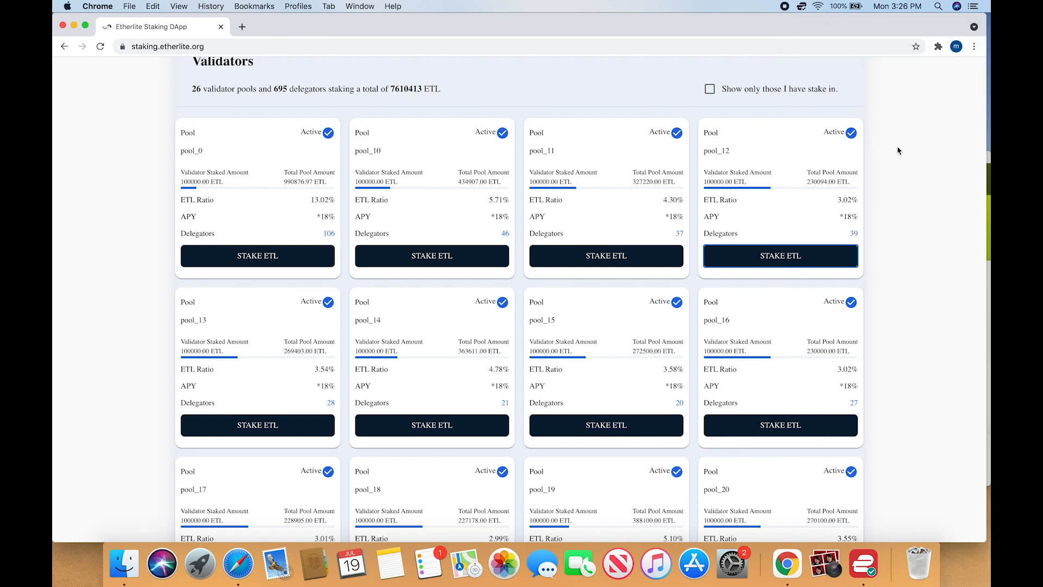
# Filter the validators to only the pools with own stake and check the claimable reward, closing its dialog without claiming
pyautogui.click(709, 90)
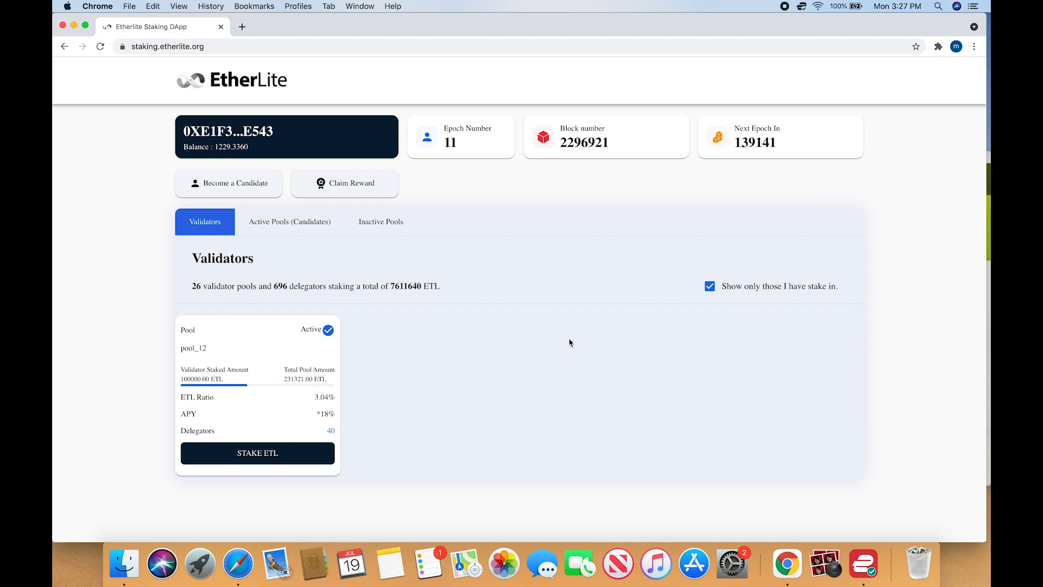
pyautogui.click(354, 188)
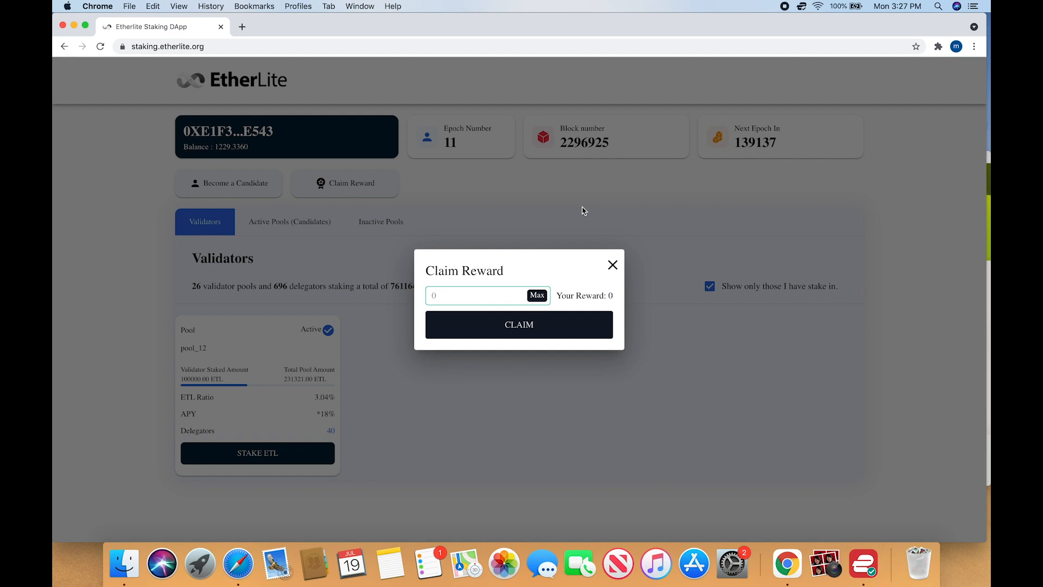
pyautogui.click(613, 267)
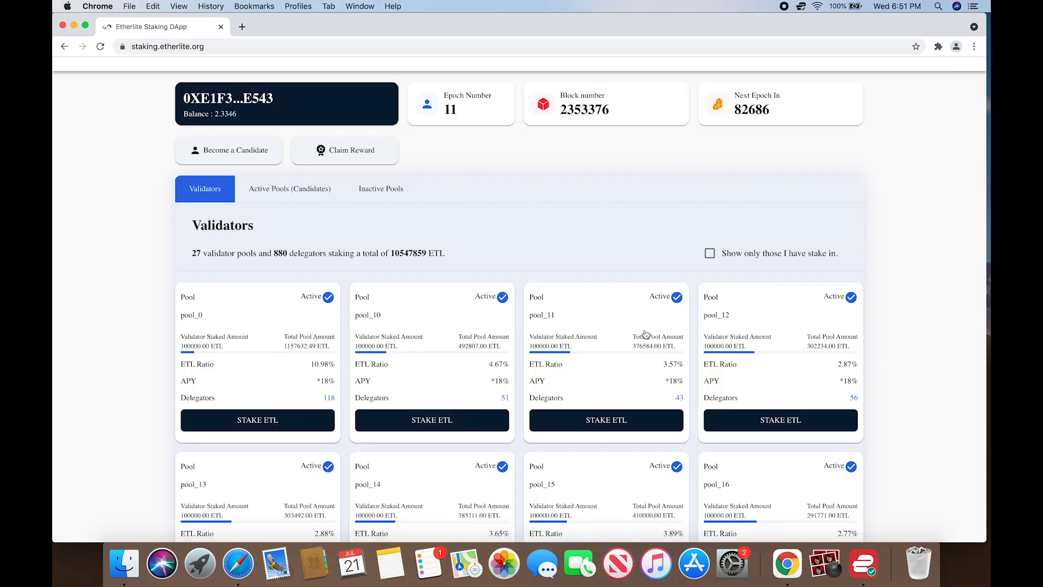
# Review the delegators of pool_11 with their ETL amounts and potential reward shares, then close the list
pyautogui.scroll(-2, 646, 333)
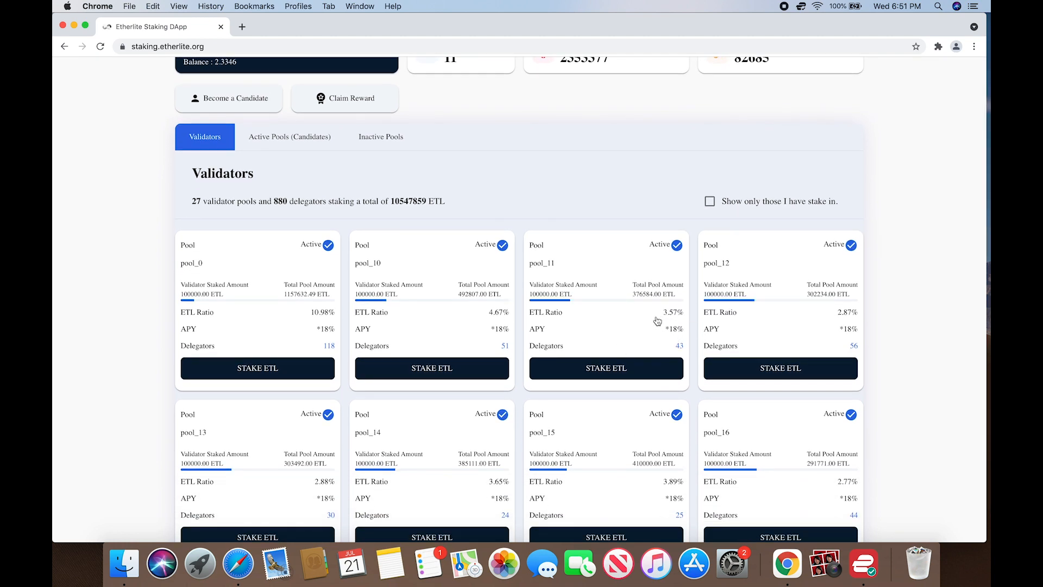
pyautogui.click(678, 347)
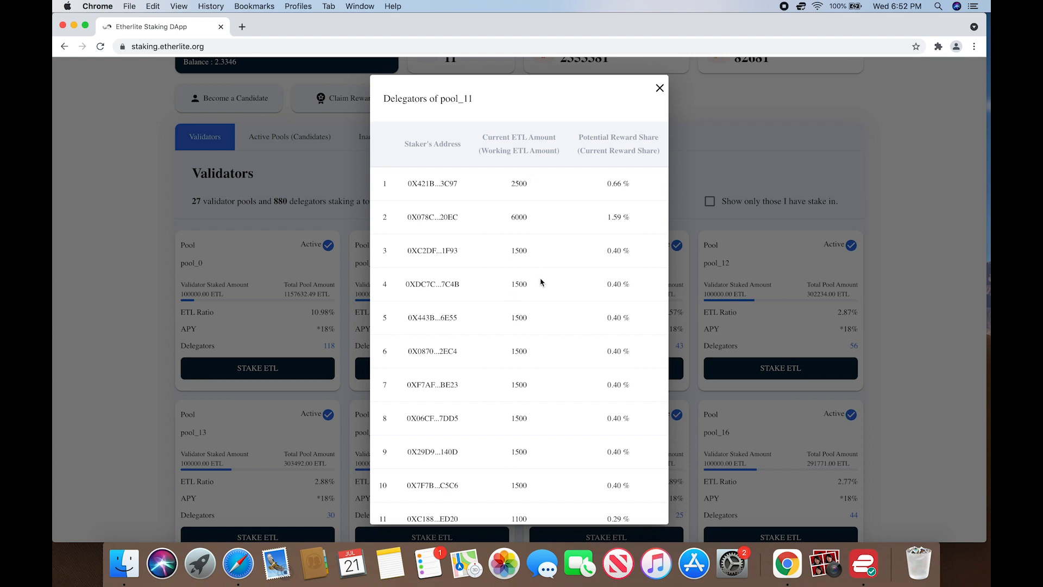
pyautogui.scroll(-10, 541, 282)
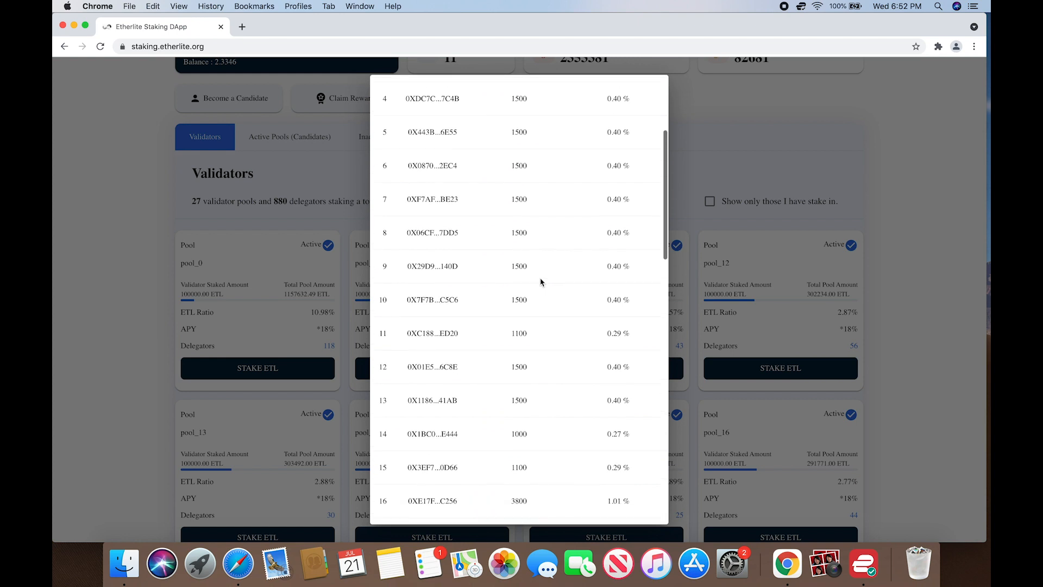
pyautogui.scroll(-12, 541, 282)
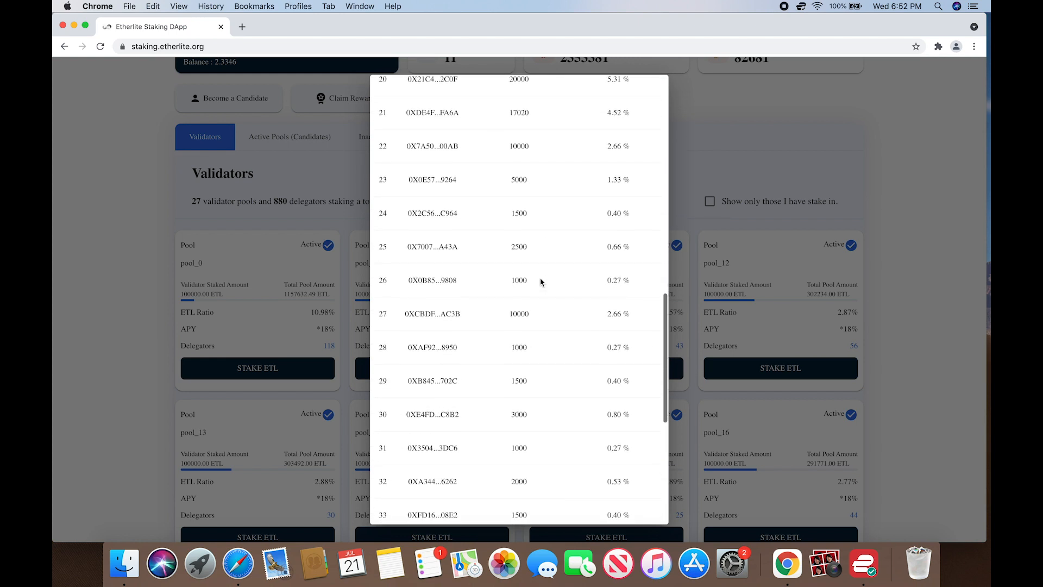
pyautogui.scroll(-3, 541, 282)
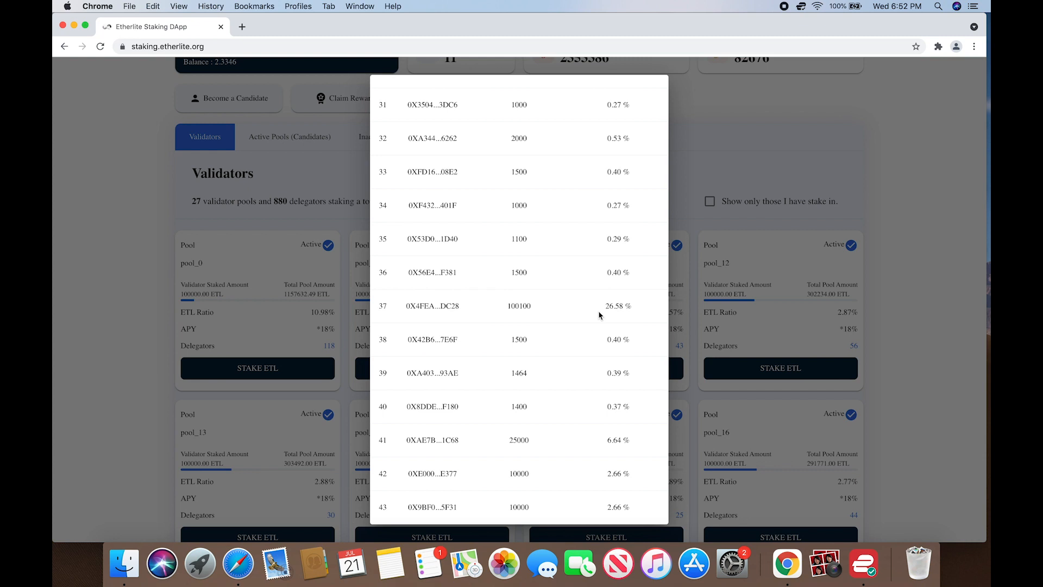
pyautogui.click(720, 141)
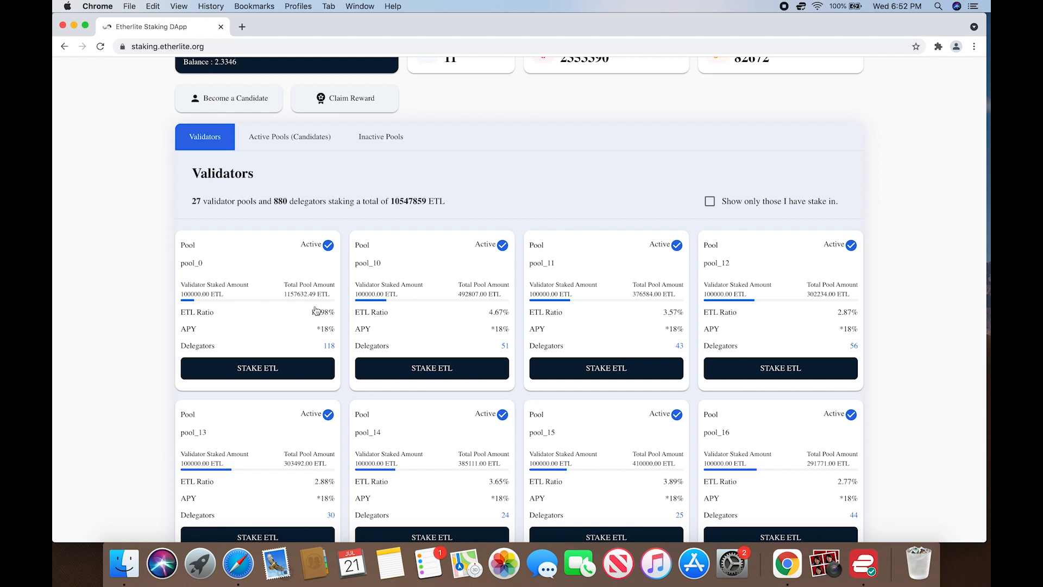
# Review the full list of pool_0 delegators with their ETL amounts and potential reward shares, then close it
pyautogui.click(329, 348)
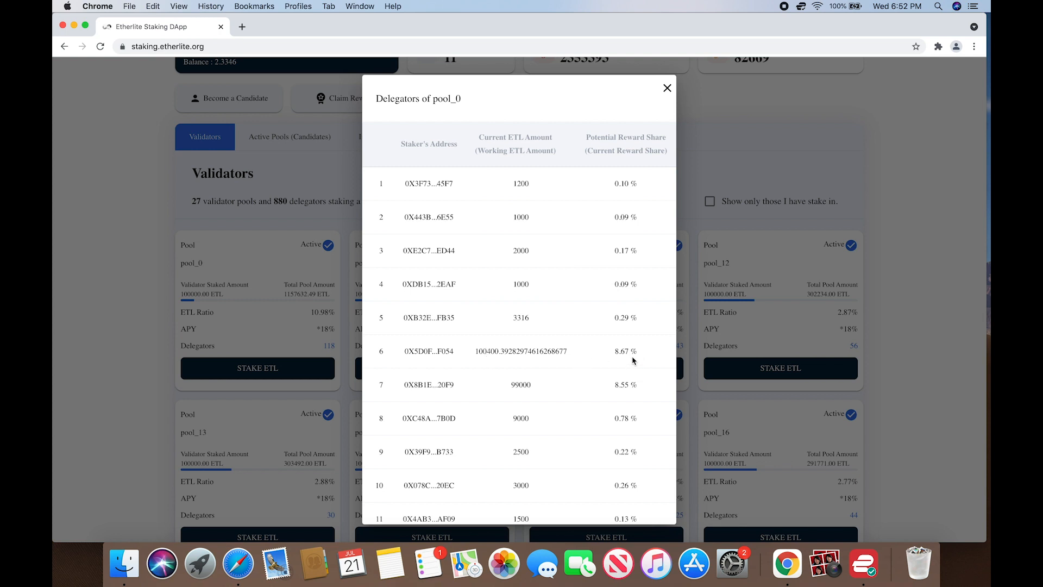
pyautogui.scroll(-10, 633, 361)
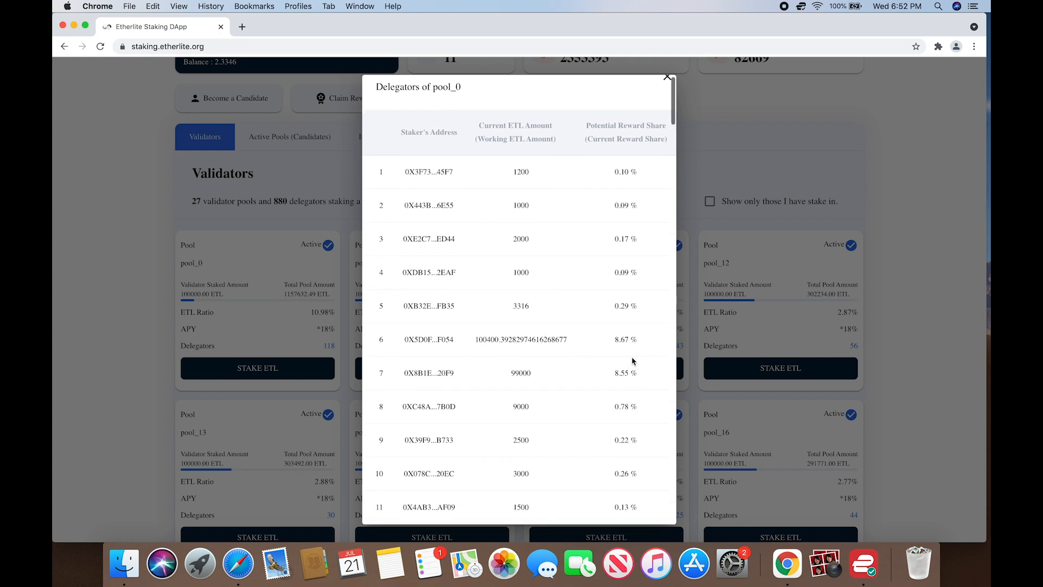
pyautogui.scroll(-20, 633, 360)
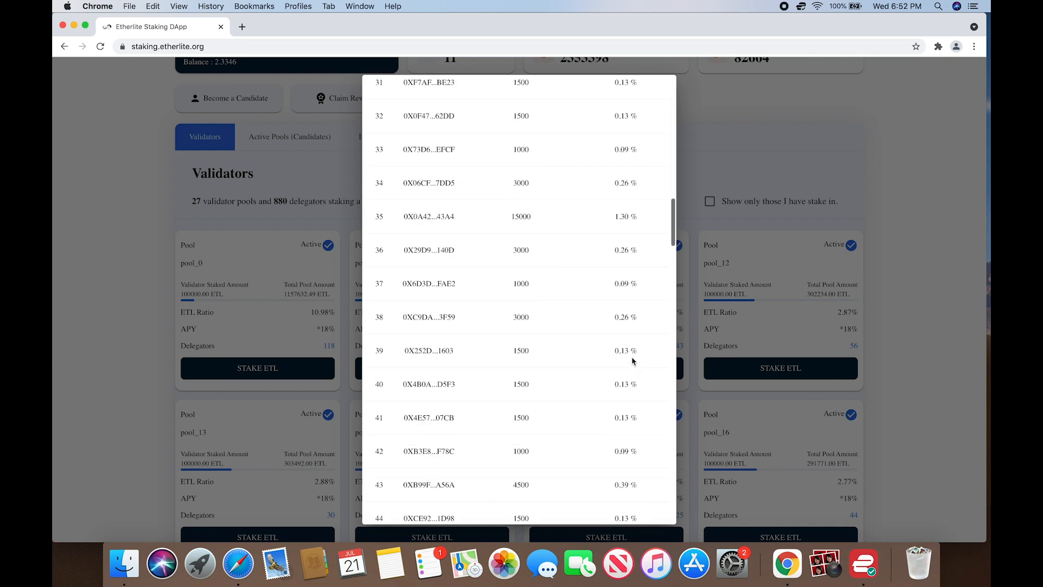
pyautogui.scroll(-20, 632, 359)
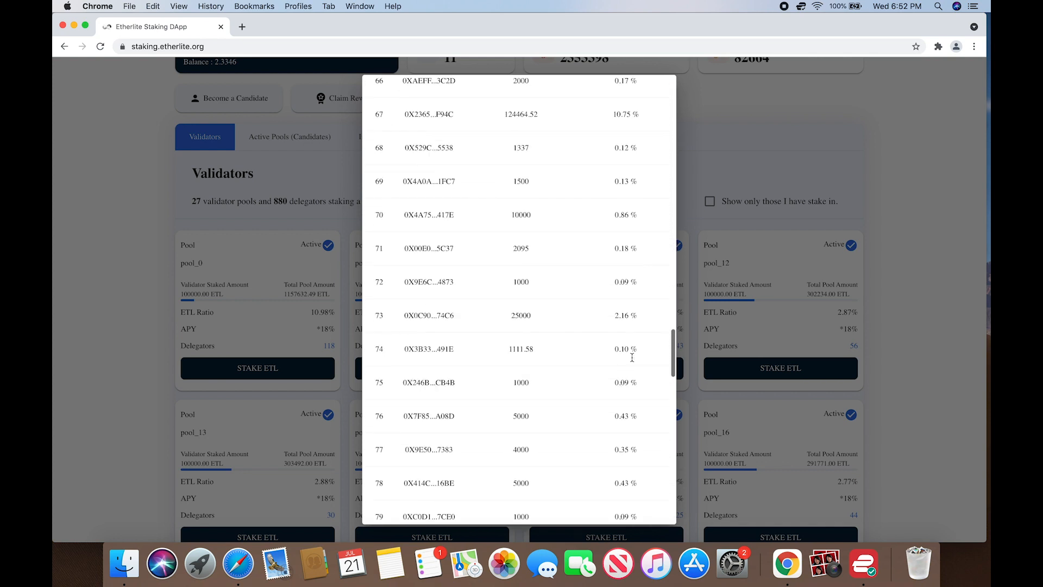
pyautogui.scroll(-4, 632, 359)
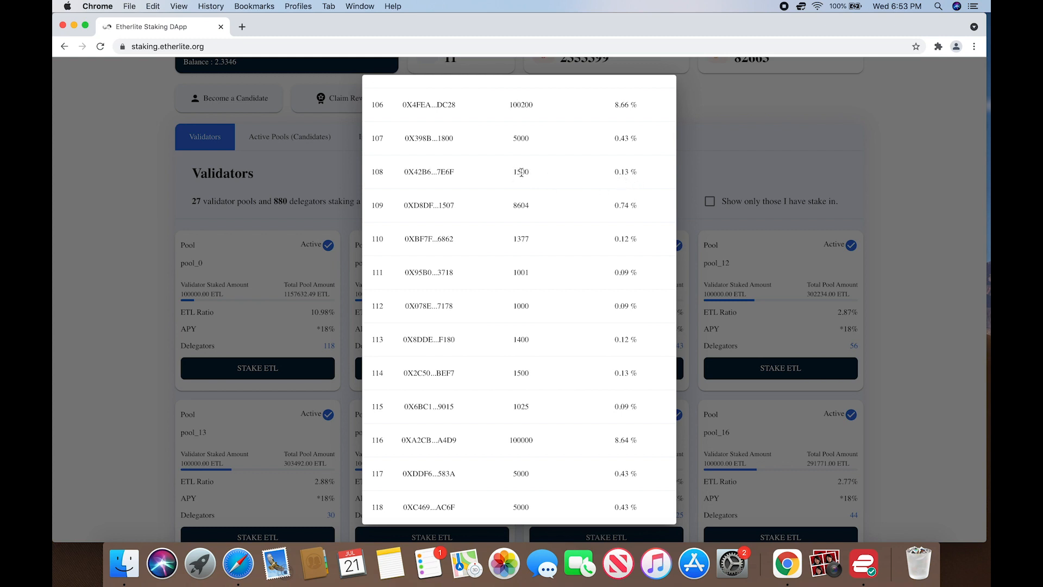
pyautogui.click(717, 124)
# Show only the validators with own stake, review the pool_12 delegators for the connected wallet's amount and reward share, and close the list
pyautogui.scroll(3, 717, 125)
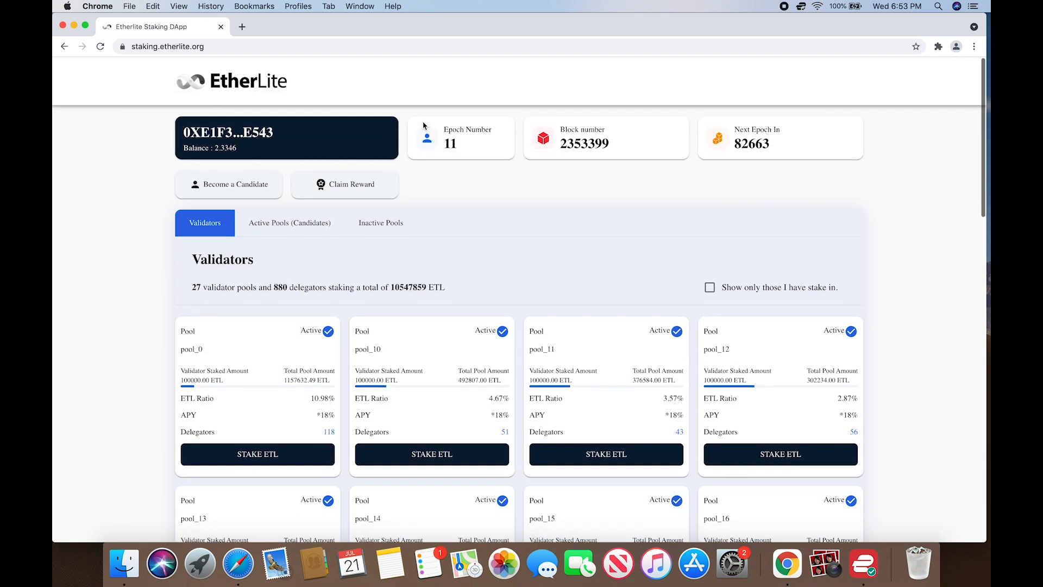
pyautogui.click(710, 287)
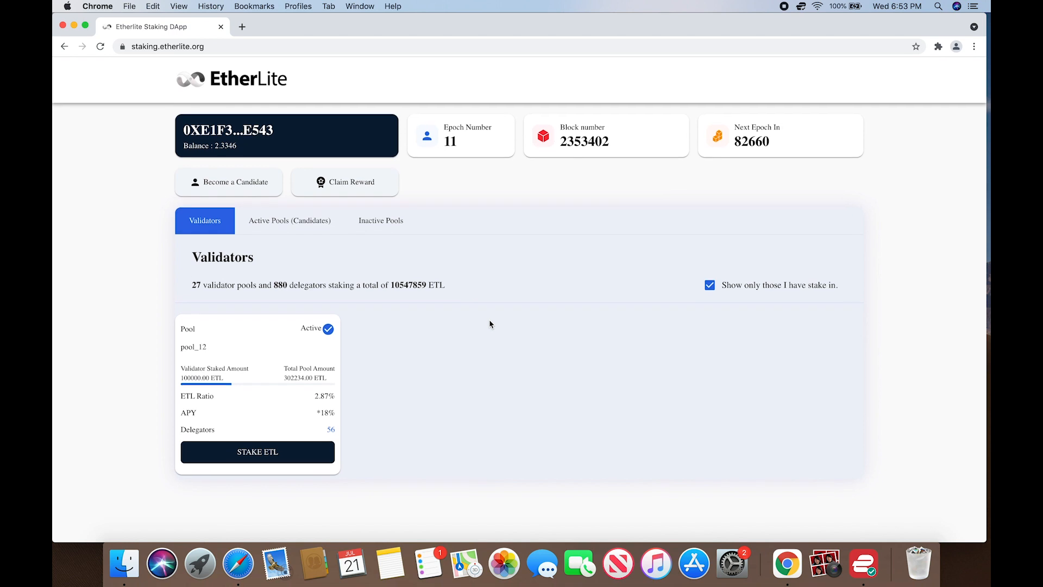
pyautogui.click(330, 432)
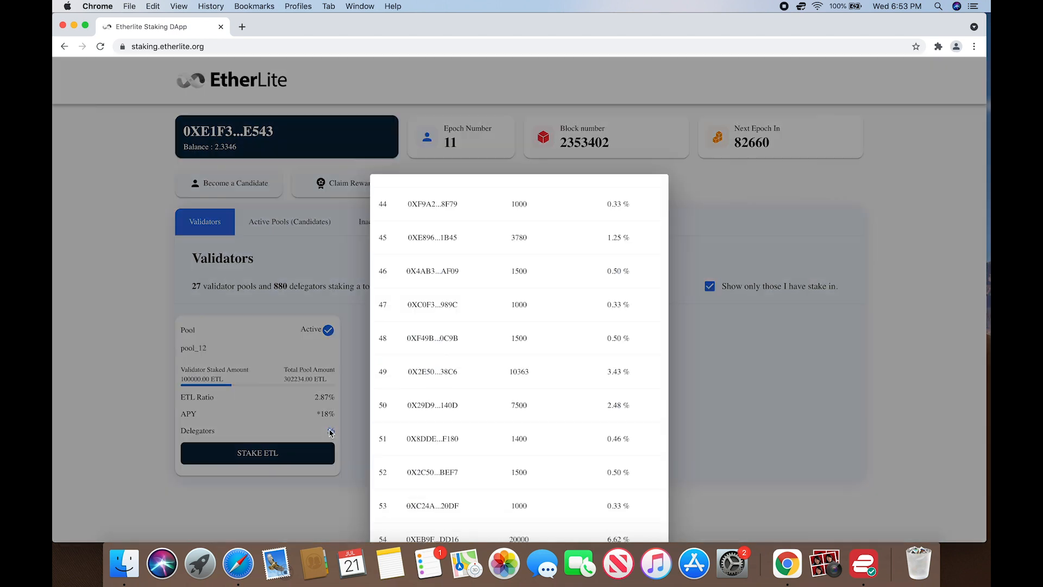
pyautogui.scroll(8, 522, 334)
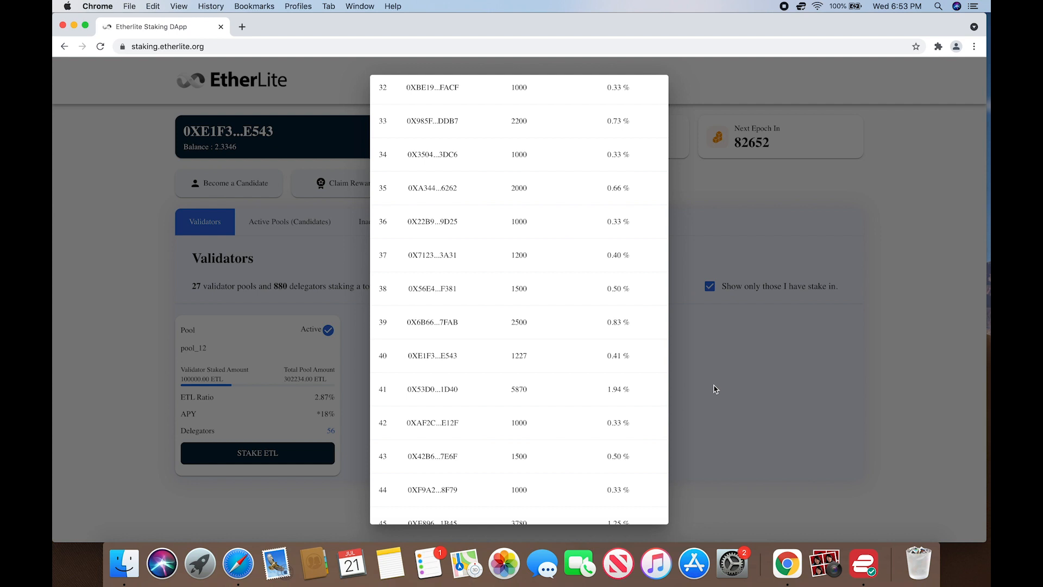
pyautogui.scroll(-3, 575, 402)
pyautogui.scroll(-4, 574, 402)
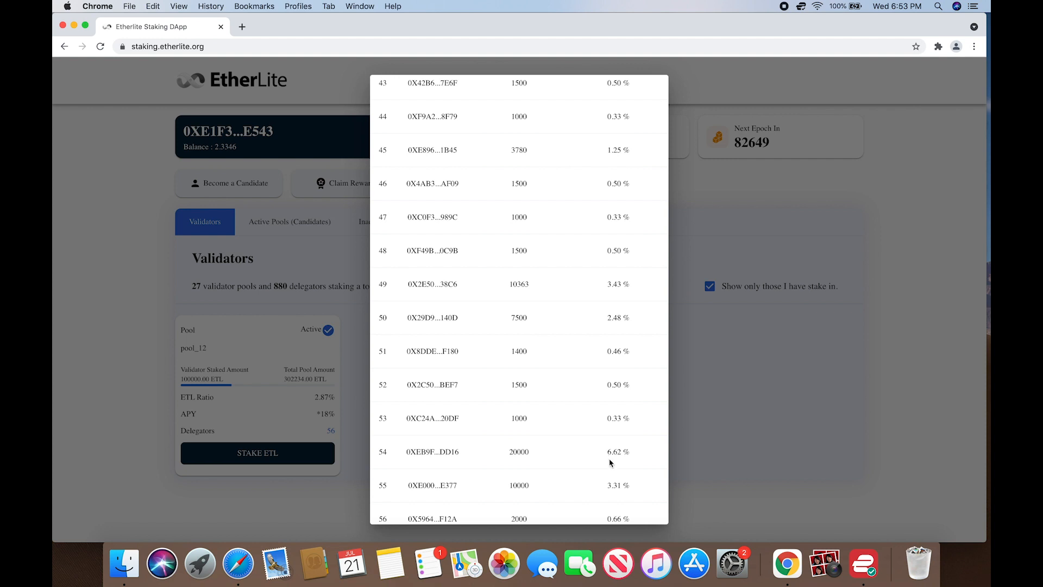
pyautogui.click(776, 381)
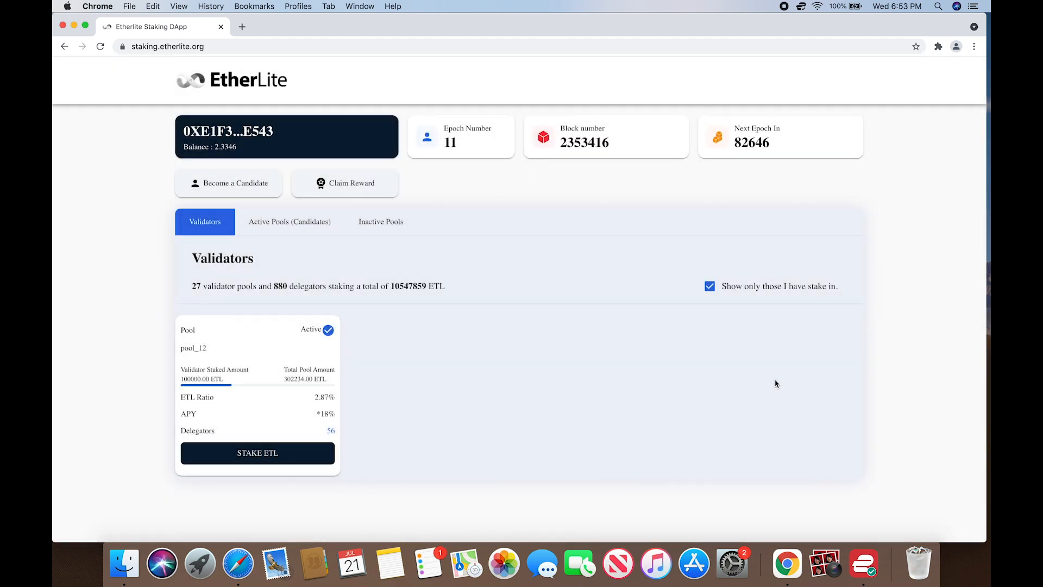